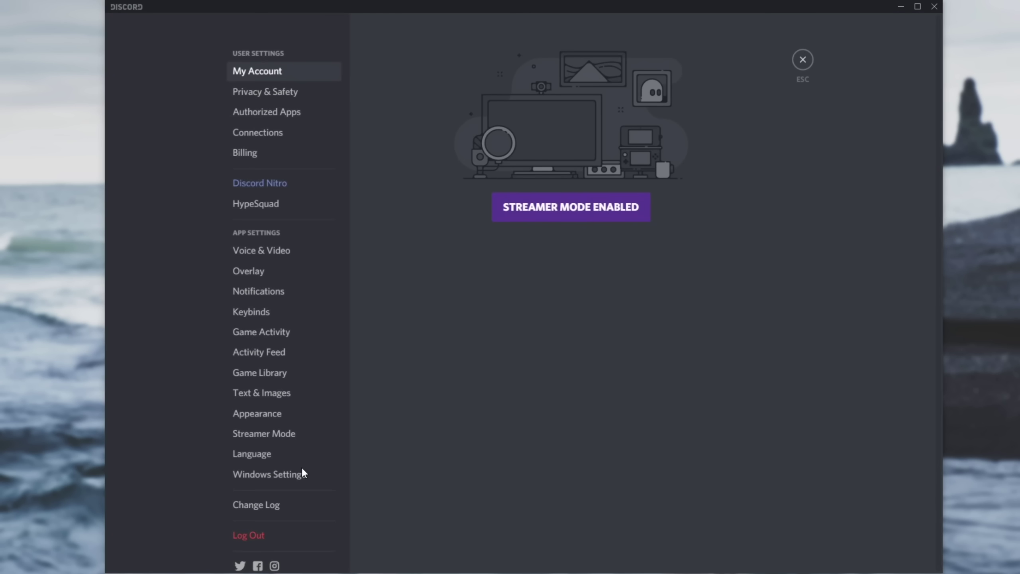
Open the Voice & Video settings, start and stop a quick mic test, and leave the settings
left_click(293, 251)
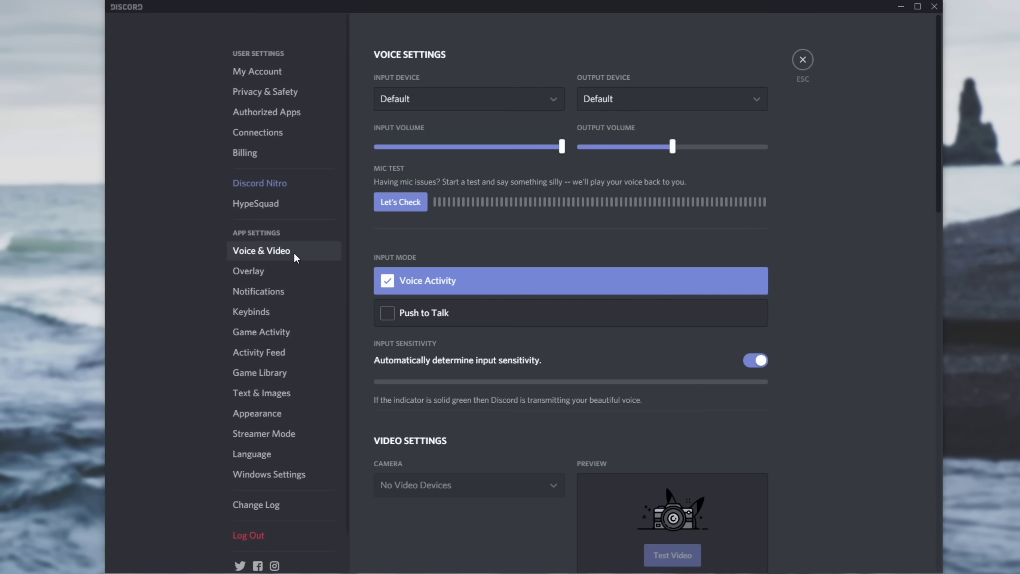
left_click(412, 205)
left_click(412, 210)
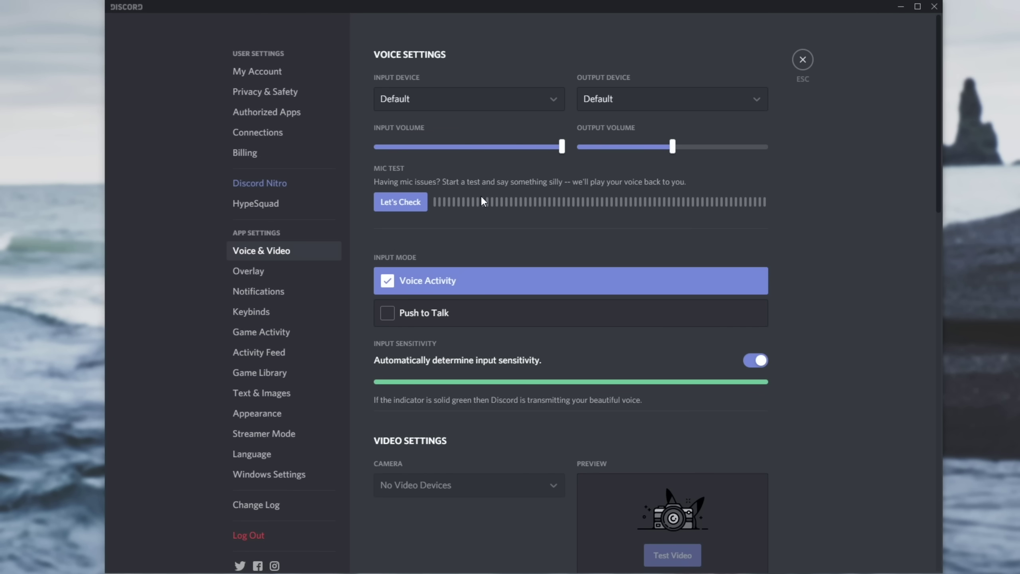
left_click(803, 60)
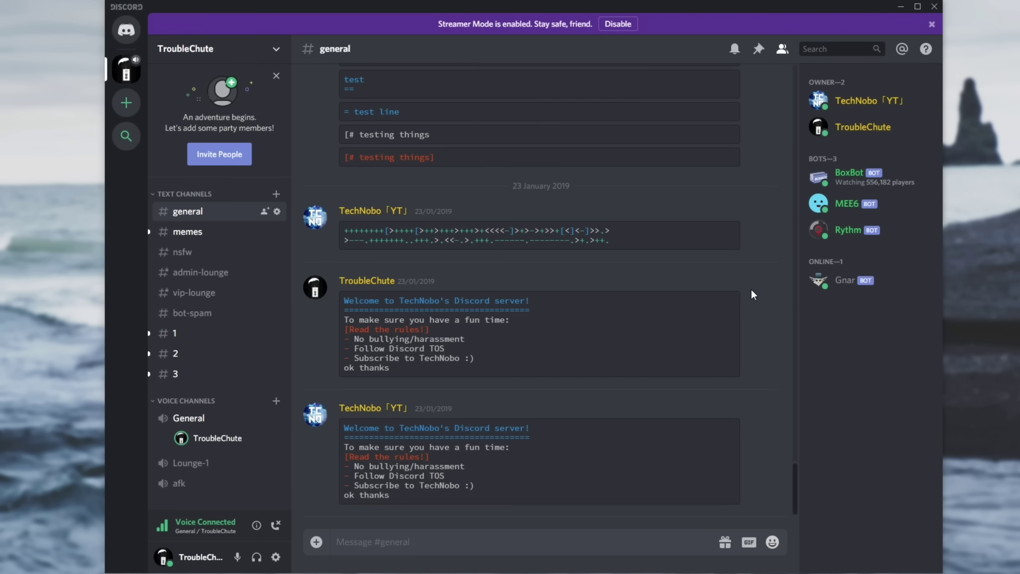
Return to the Voice & Video settings and run the mic test, stopping it after the voice playback
left_click(276, 556)
left_click(291, 252)
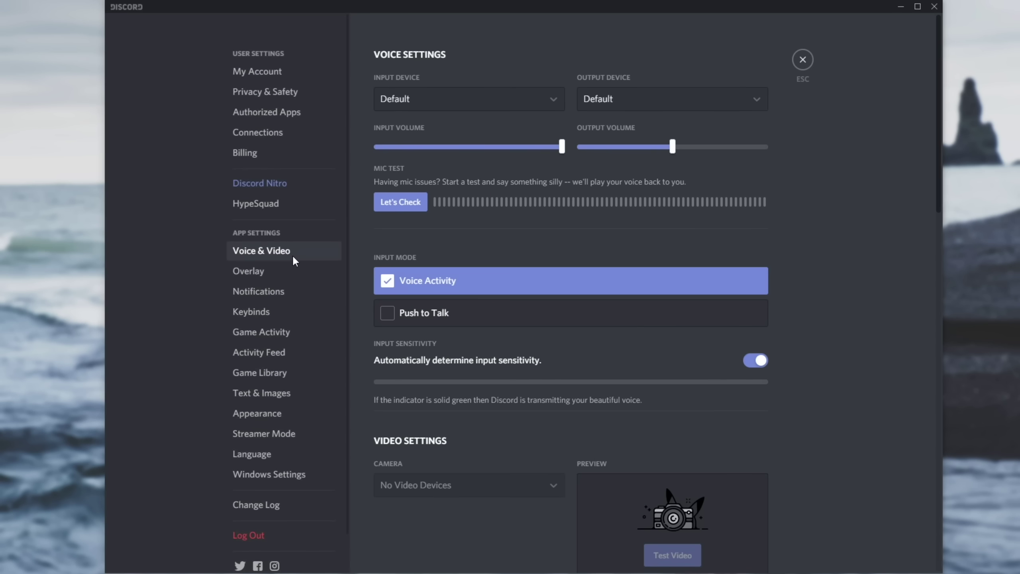
left_click(399, 206)
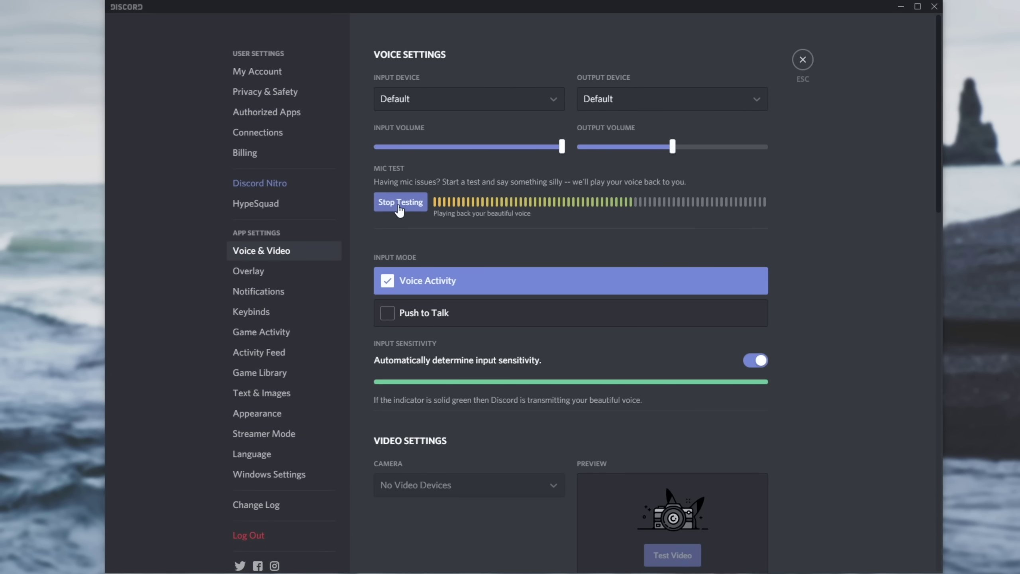
left_click(400, 202)
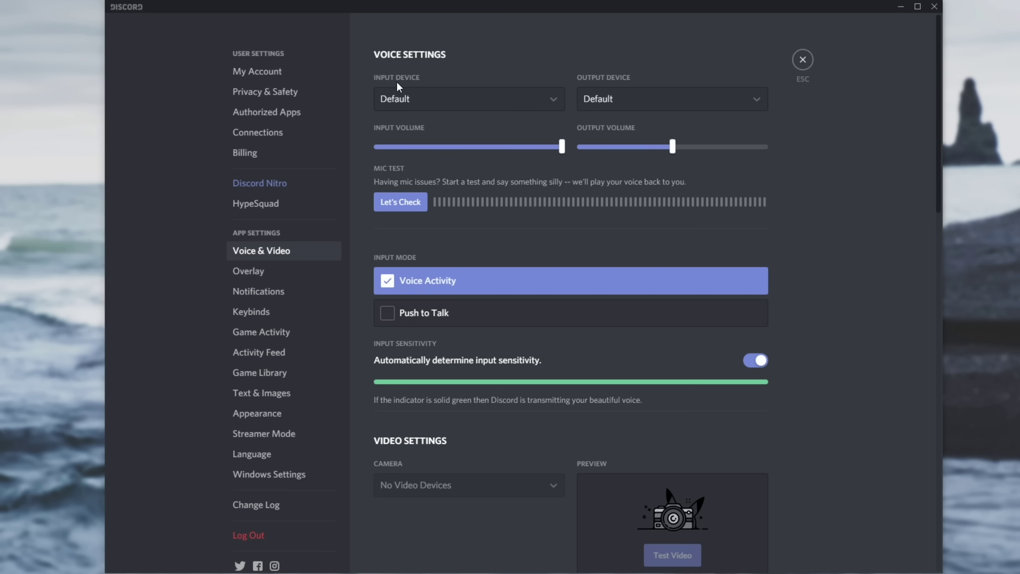
Set the voice input device to Input 1/2 (Audient iD14)
left_click(419, 99)
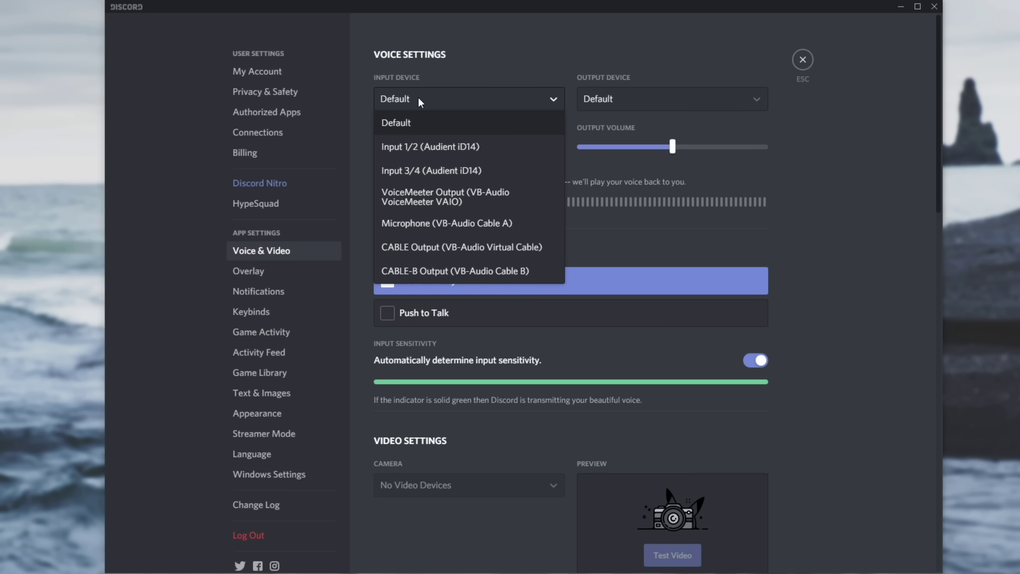
left_click(427, 146)
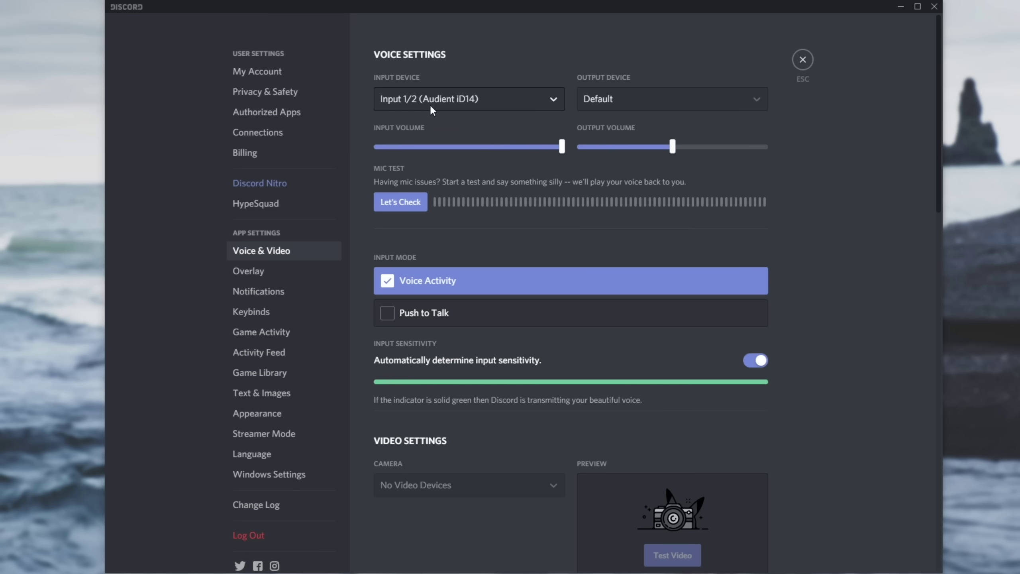
left_click(429, 104)
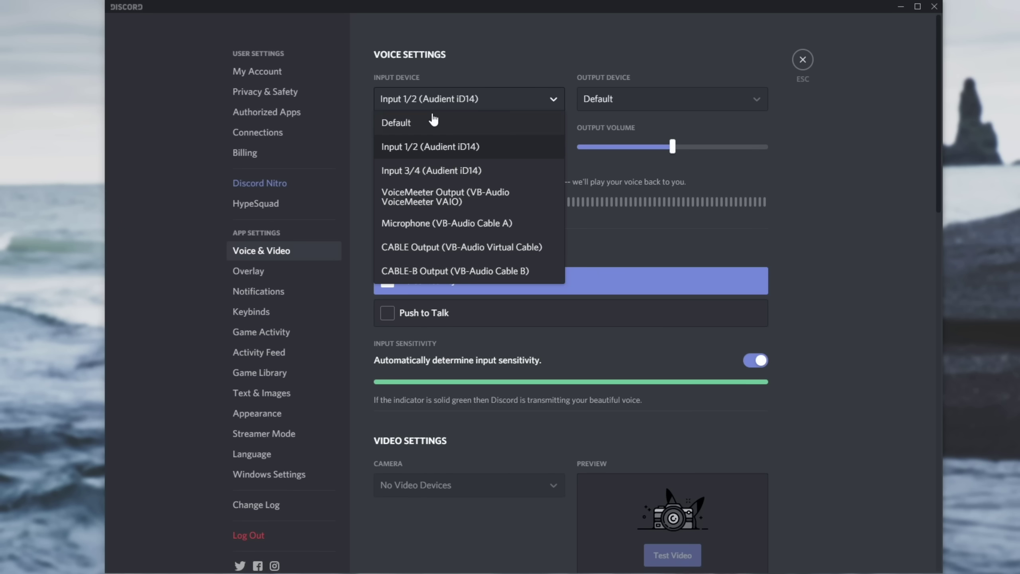
left_click(428, 121)
left_click(432, 102)
left_click(432, 146)
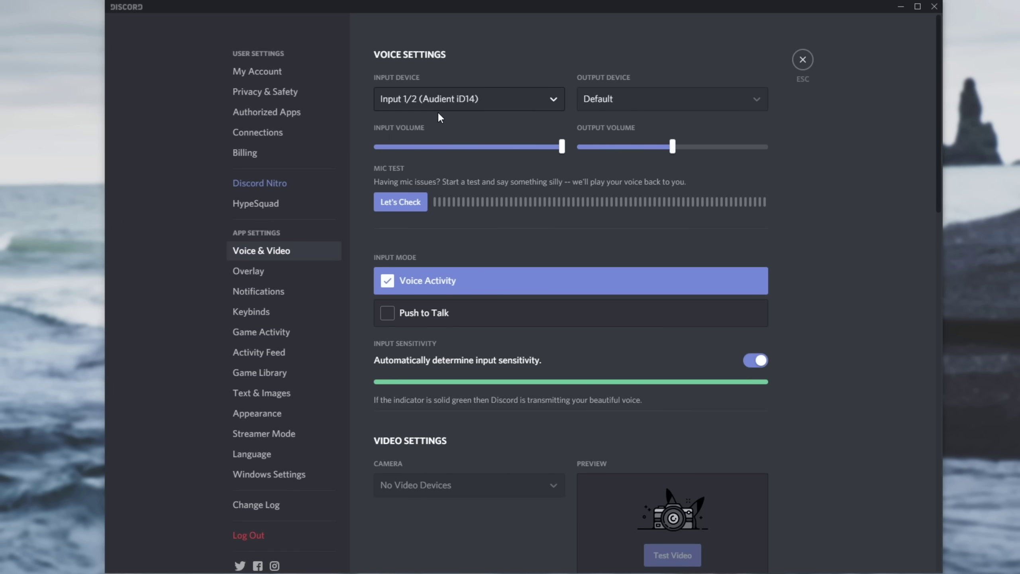
Test the selected microphone briefly and set the input volume to its 100% maximum
left_click(407, 201)
left_click(410, 203)
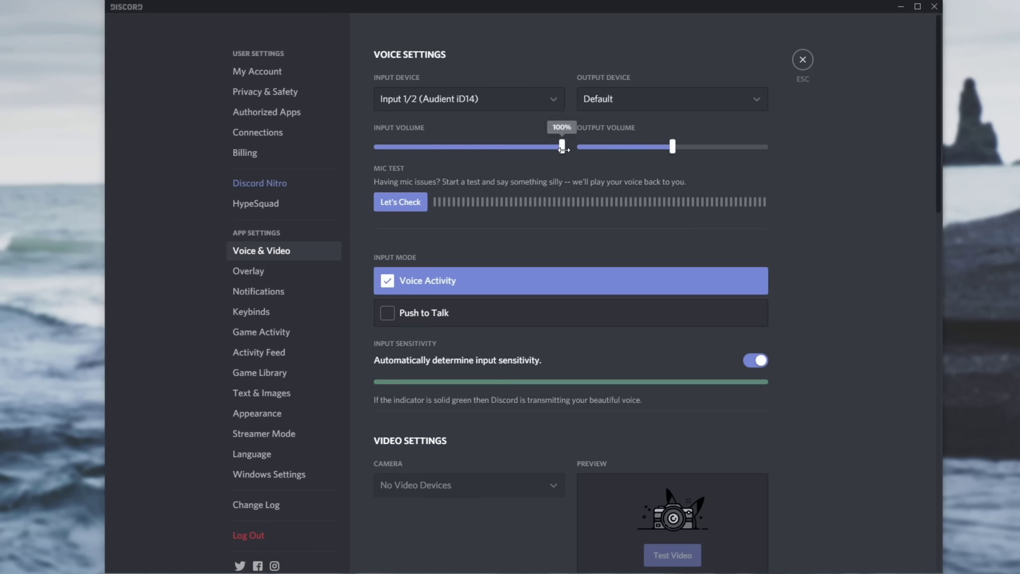
left_click_drag(562, 147, 591, 154)
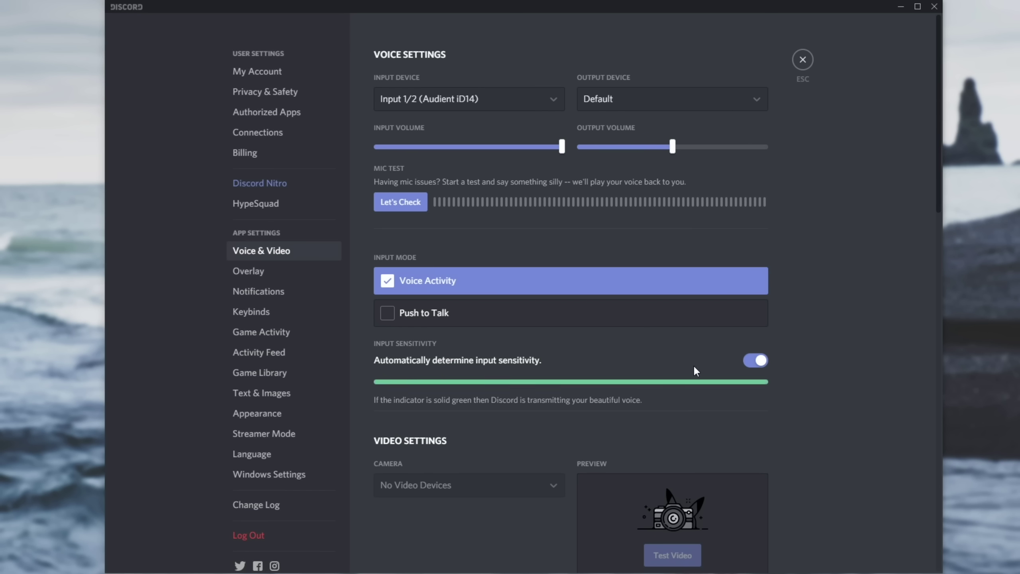
Turn off automatic input sensitivity and set the manual threshold about one third of the way along its range
left_click(752, 360)
mouse_move(610, 380)
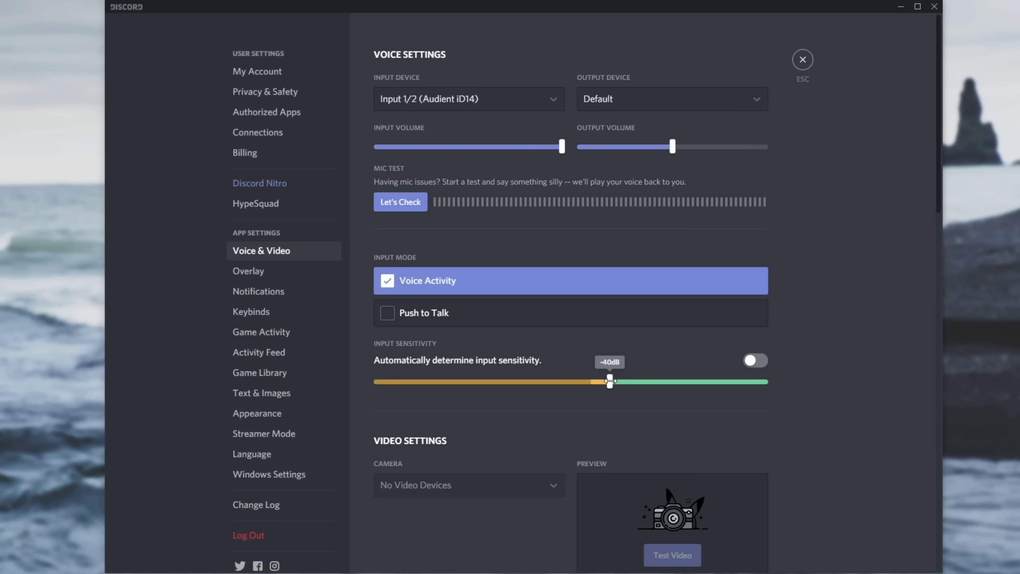
left_click_drag(611, 381, 464, 383)
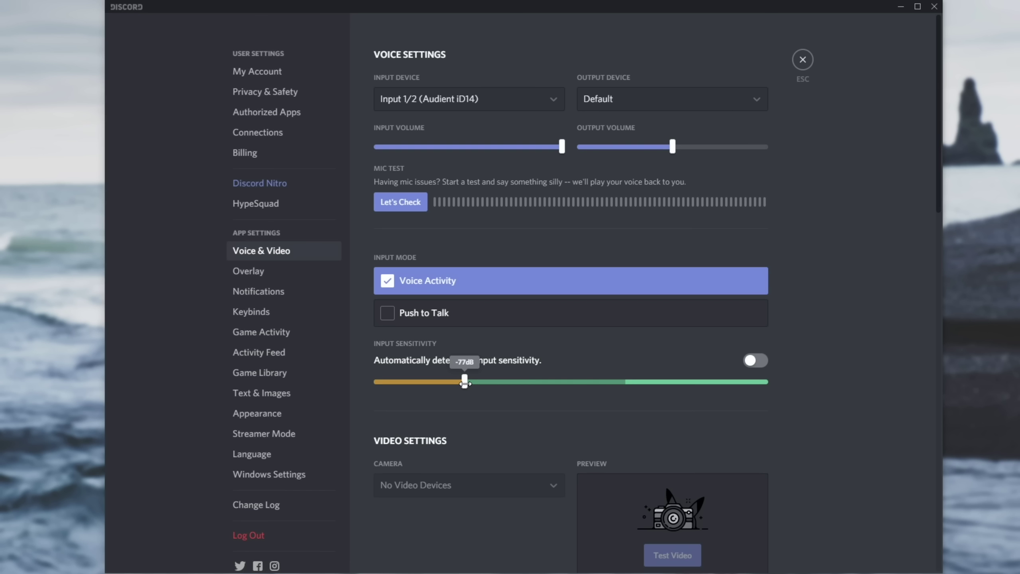
left_click(507, 382)
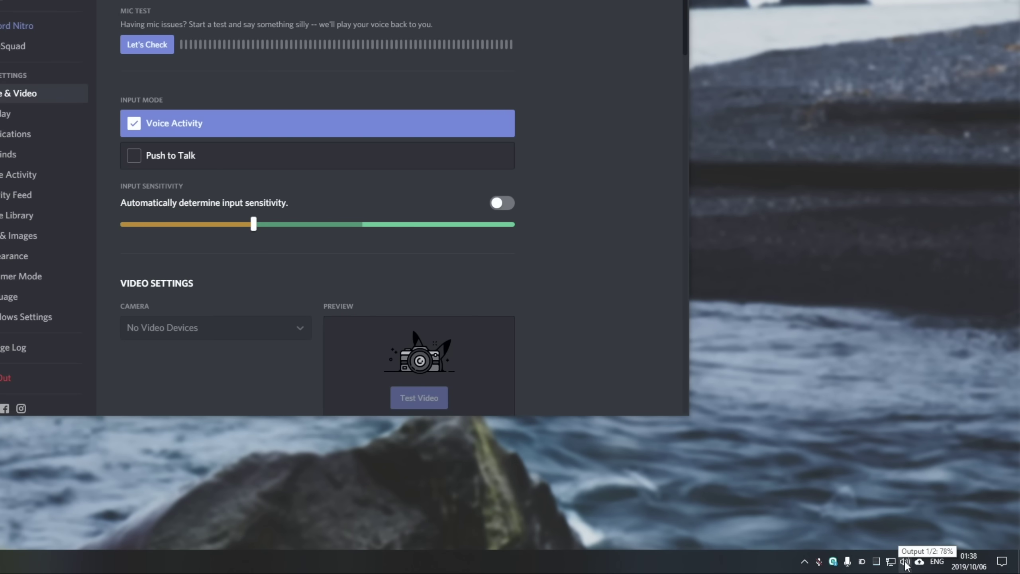
Switch to the Windows Sound settings, open the Sound Control Panel's recording devices and select Input 1/2
right_click(905, 563)
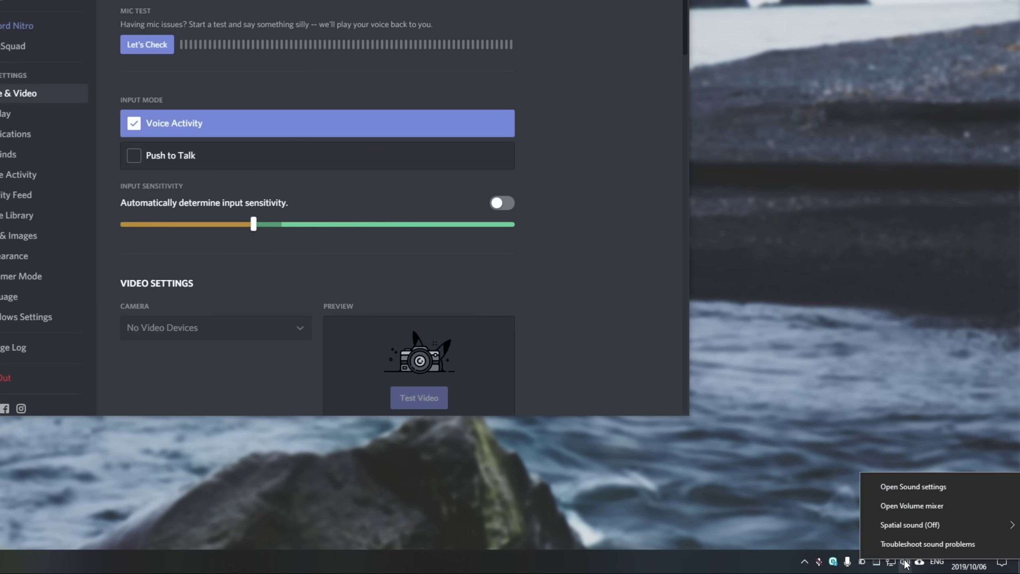
left_click(890, 490)
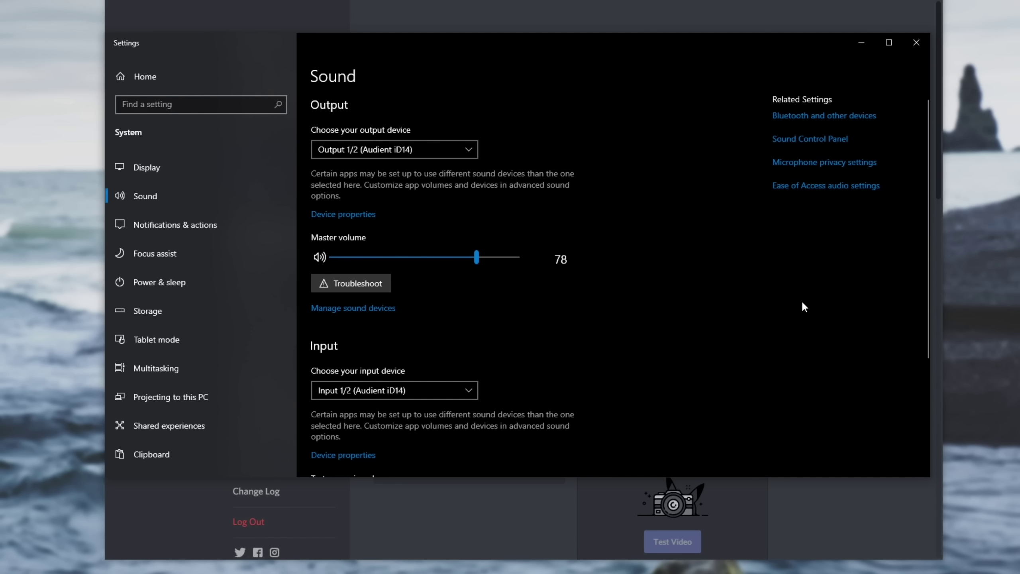
left_click(785, 139)
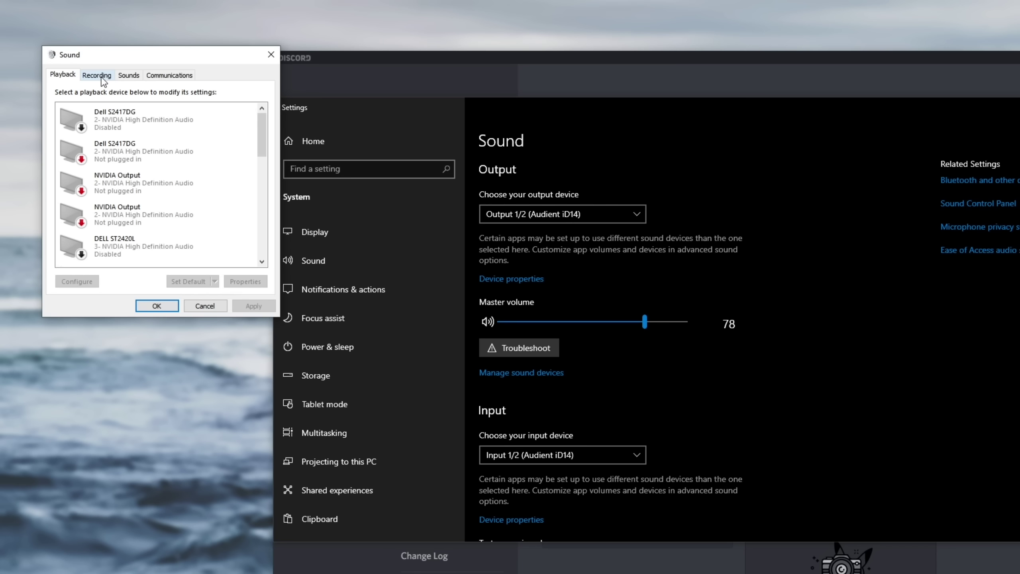
left_click(97, 75)
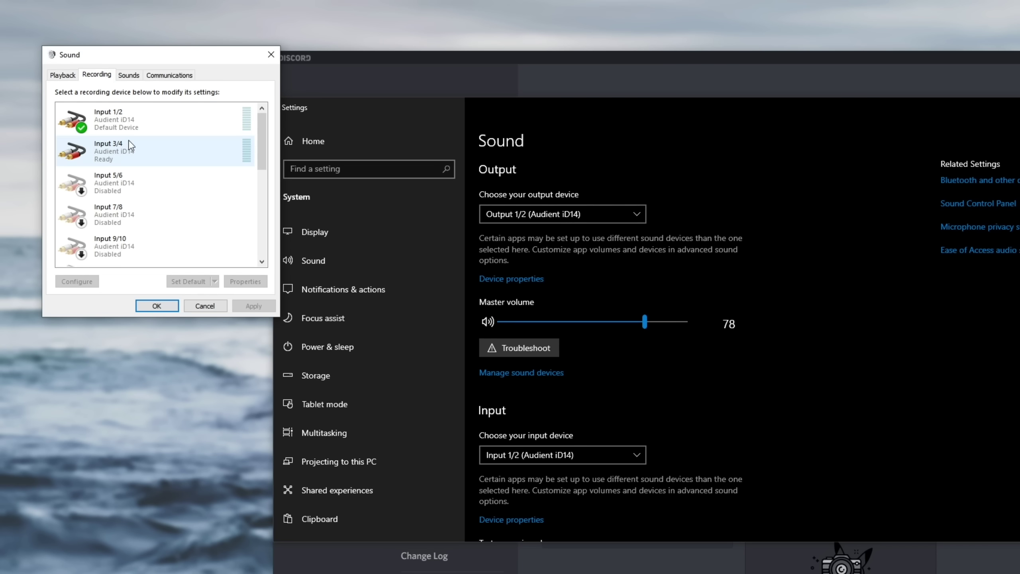
left_click(131, 114)
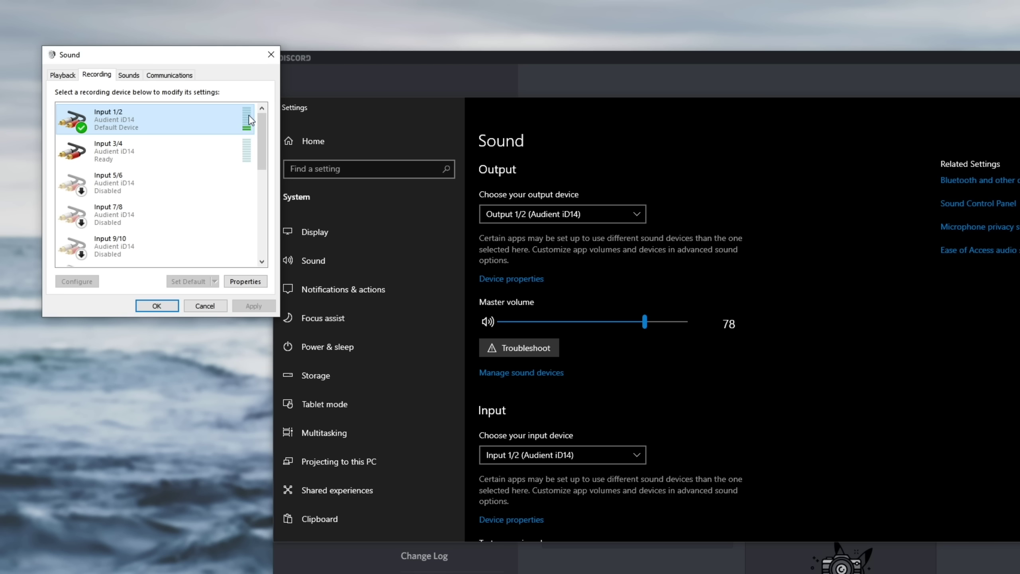
Check the device options offered for the Input 1/2 and Input 3/4 recording devices without changing them
right_click(217, 126)
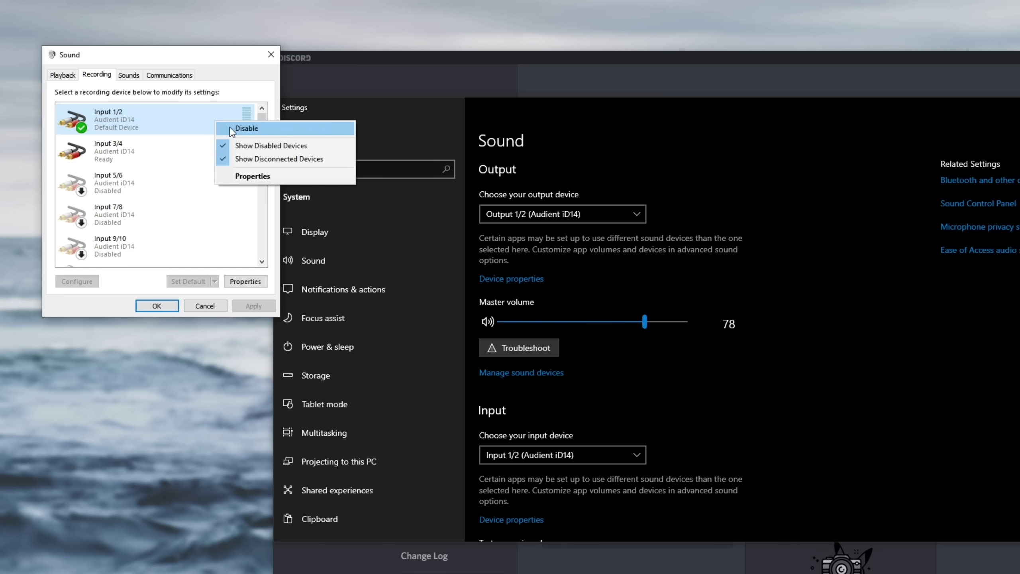
left_click(180, 120)
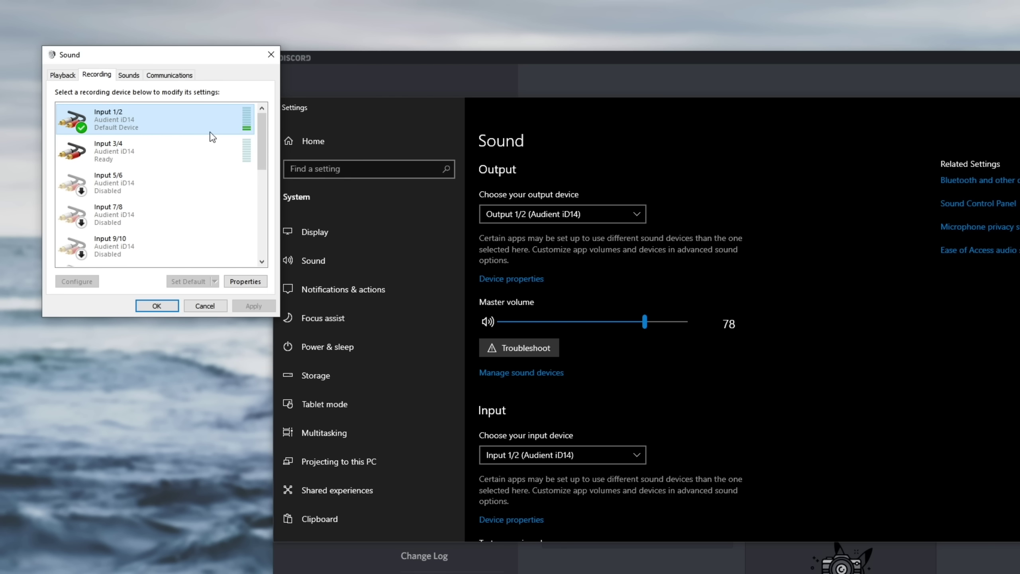
right_click(165, 145)
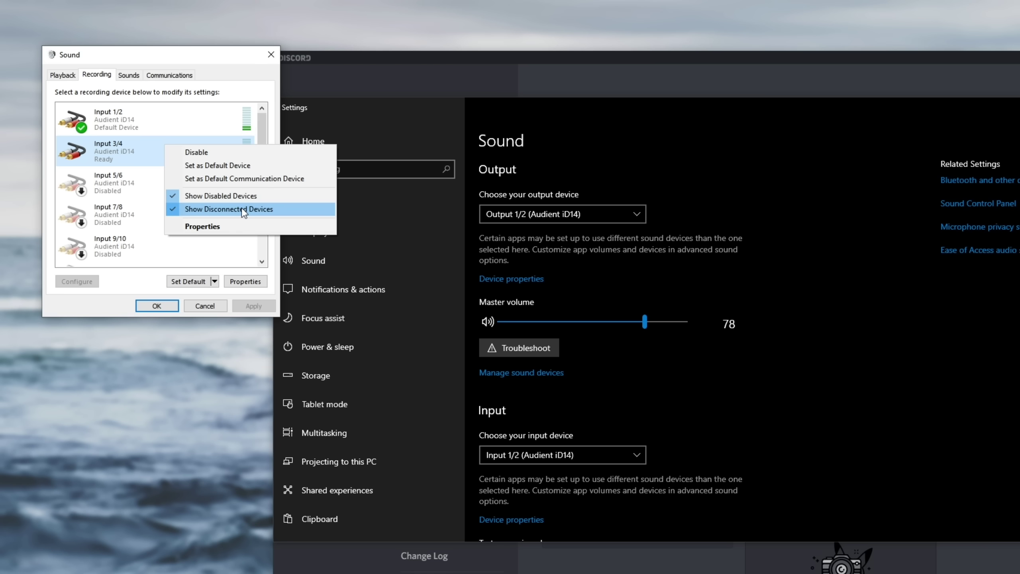
left_click(153, 180)
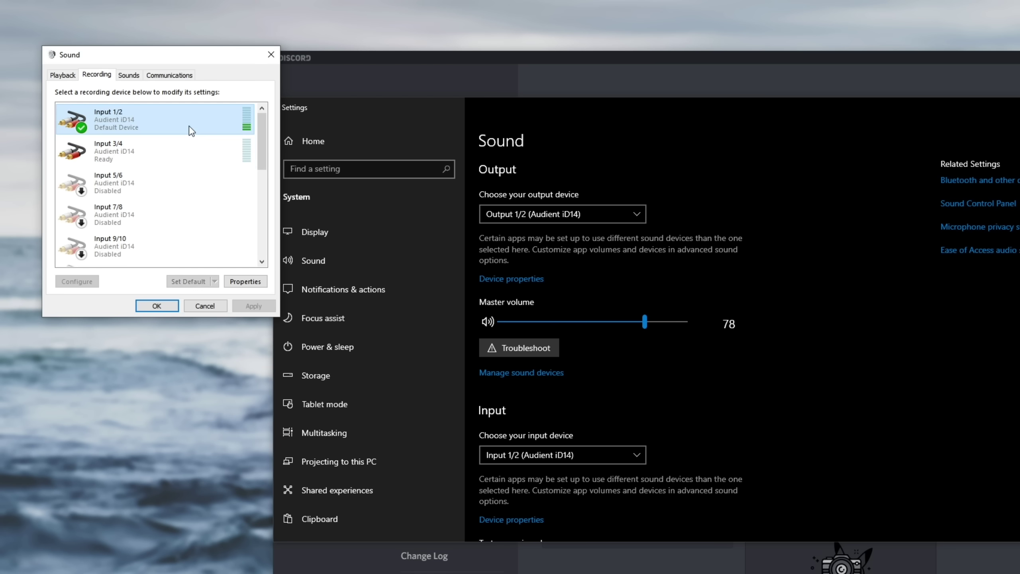
Open the properties of Input 3/4 and review its enhancements and the available default sample rate and bit depth formats
right_click(195, 158)
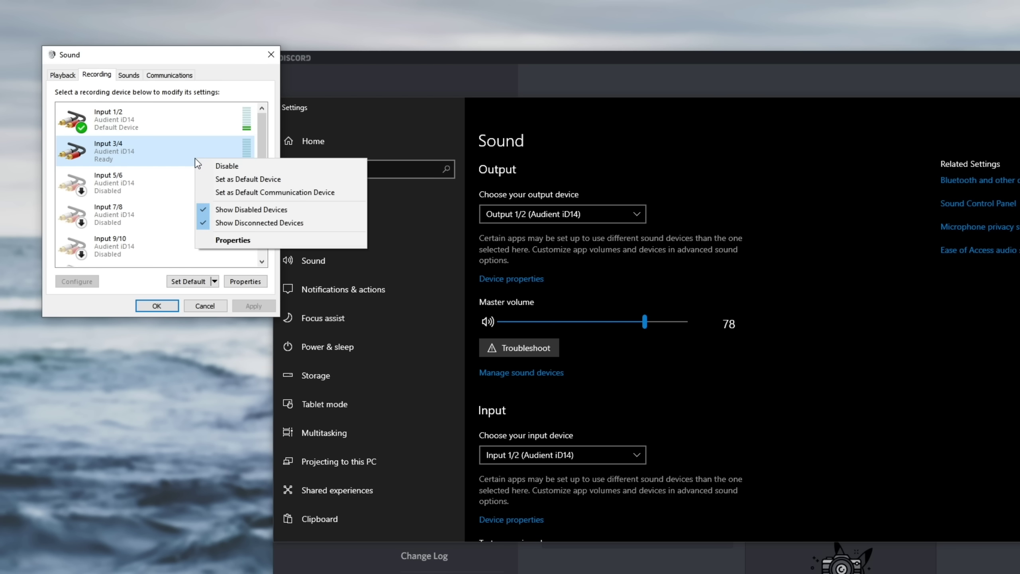
left_click(244, 243)
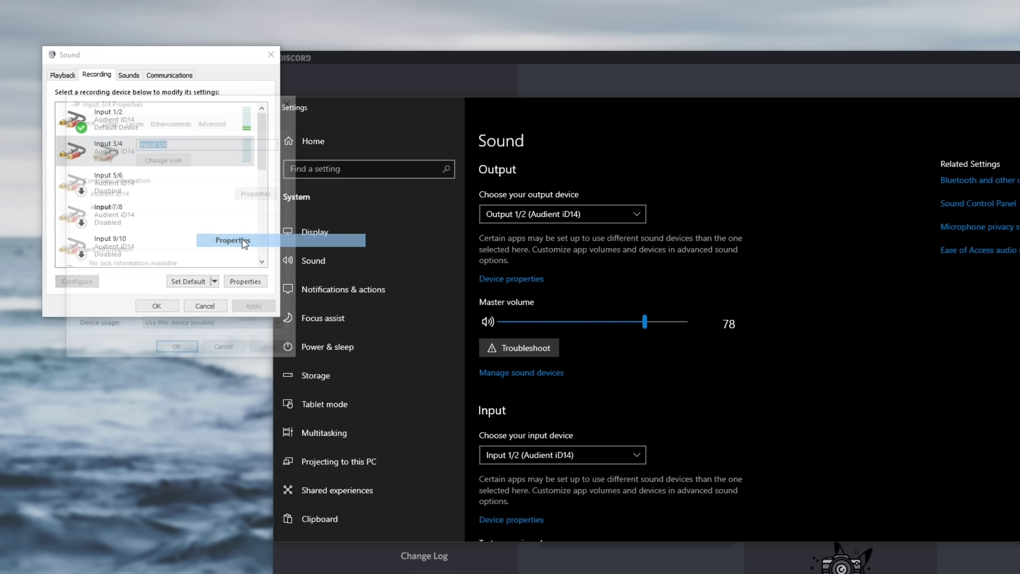
left_click(173, 122)
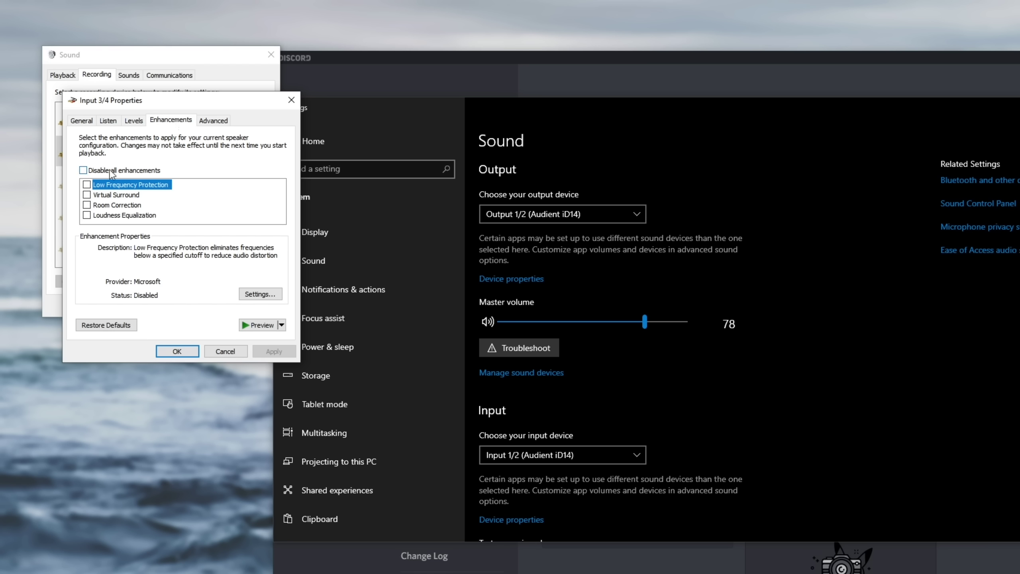
left_click(214, 122)
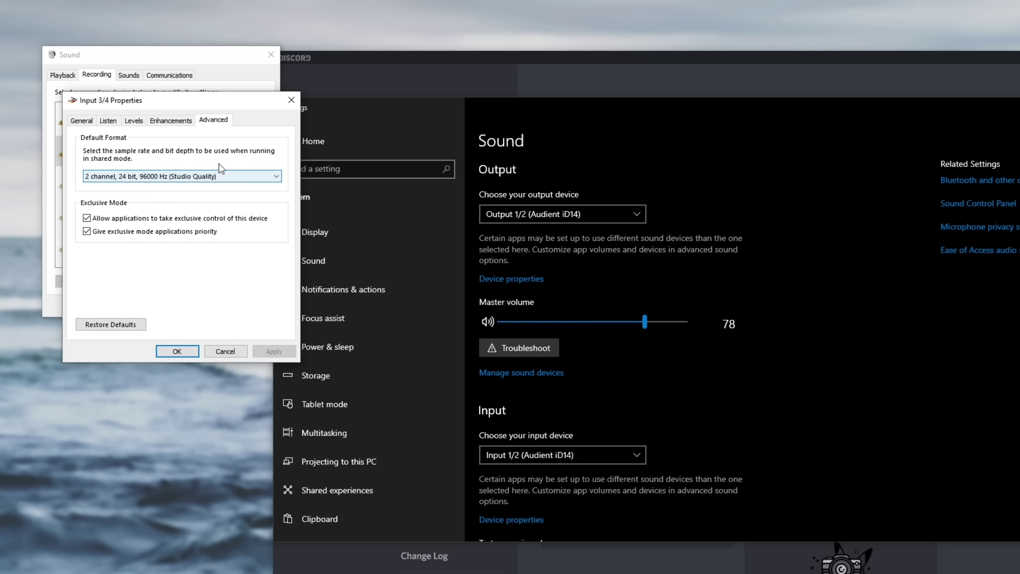
left_click(211, 179)
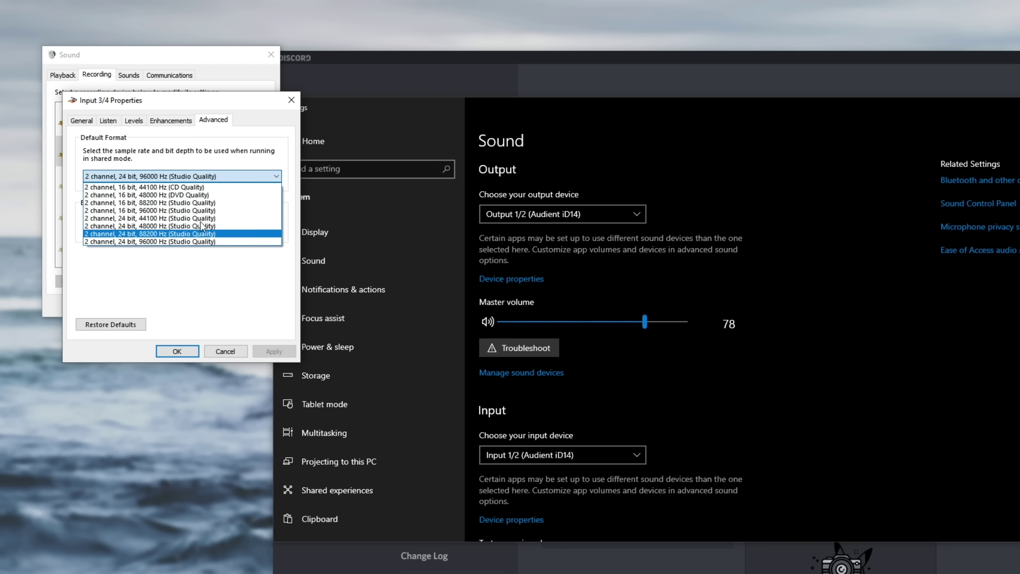
left_click(196, 176)
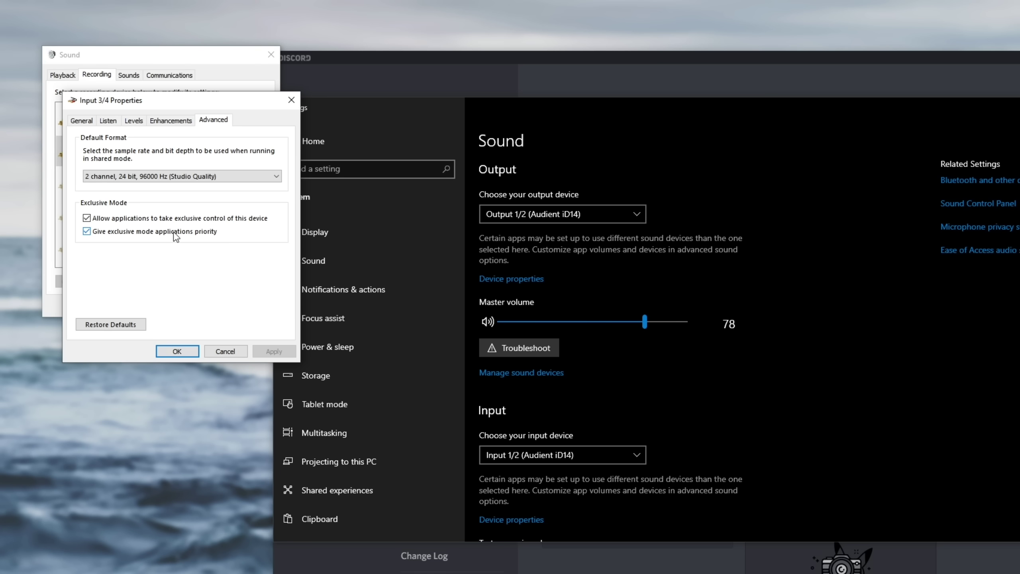
Try listening to Input 3/4 through the Default Playback Device, turn listening off again and close its properties
left_click(108, 121)
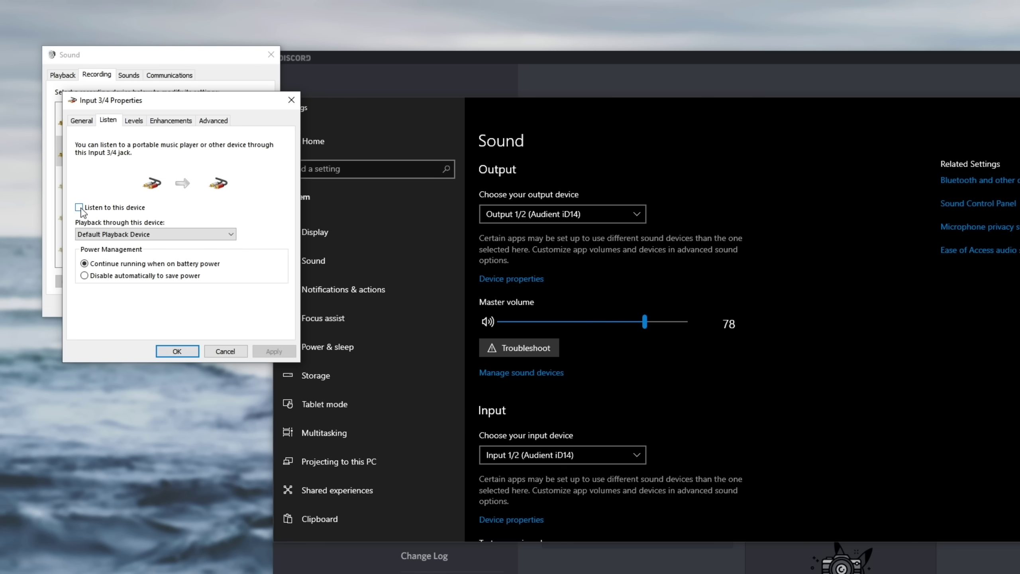
left_click(138, 208)
left_click(158, 234)
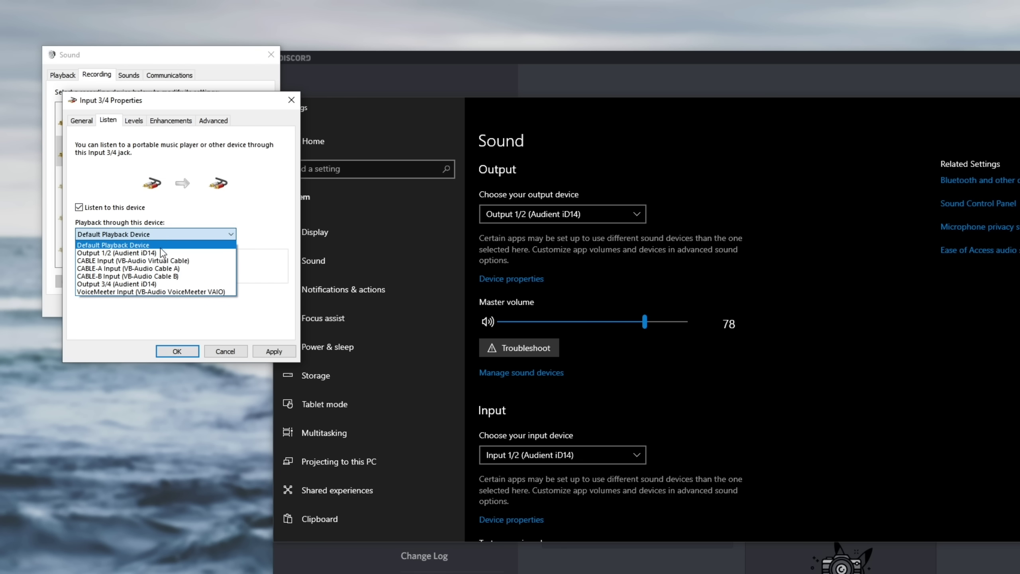
left_click(120, 247)
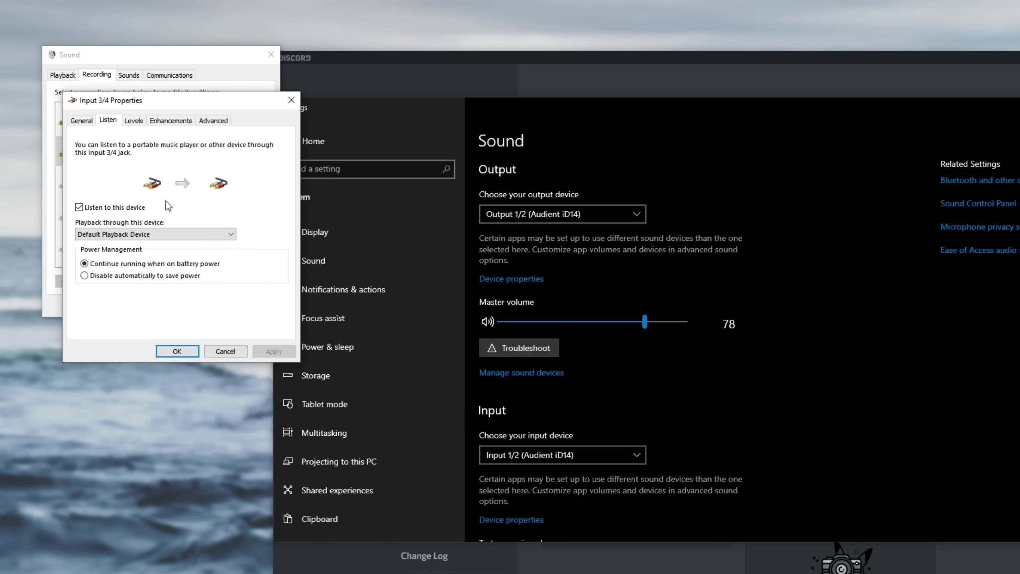
left_click(80, 208)
left_click(190, 353)
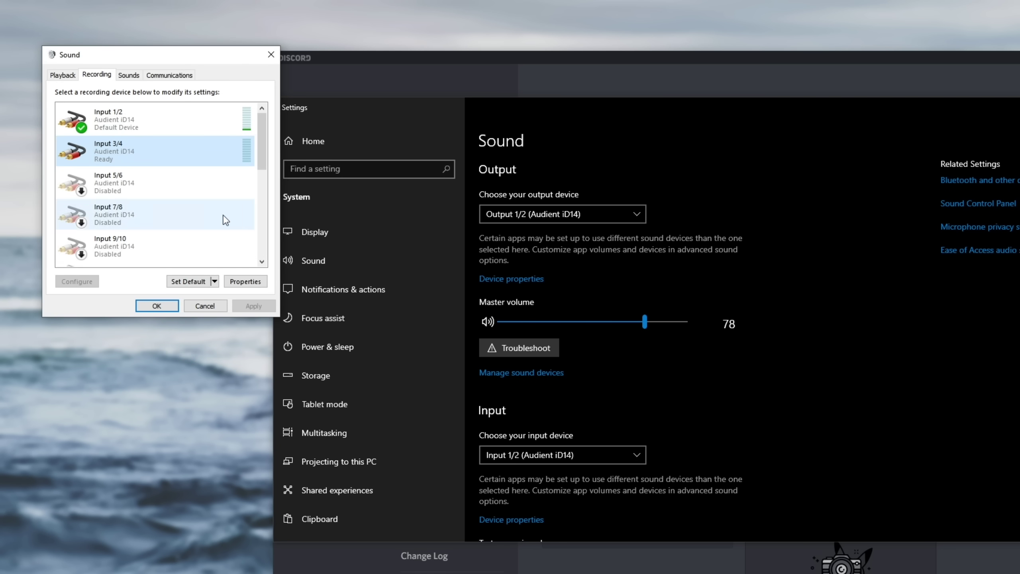
Try the recording audio troubleshooter for the Input 1/2 (Audient iD14) microphone in the Windows Sound settings, cancelling its problem detection
left_click(253, 122)
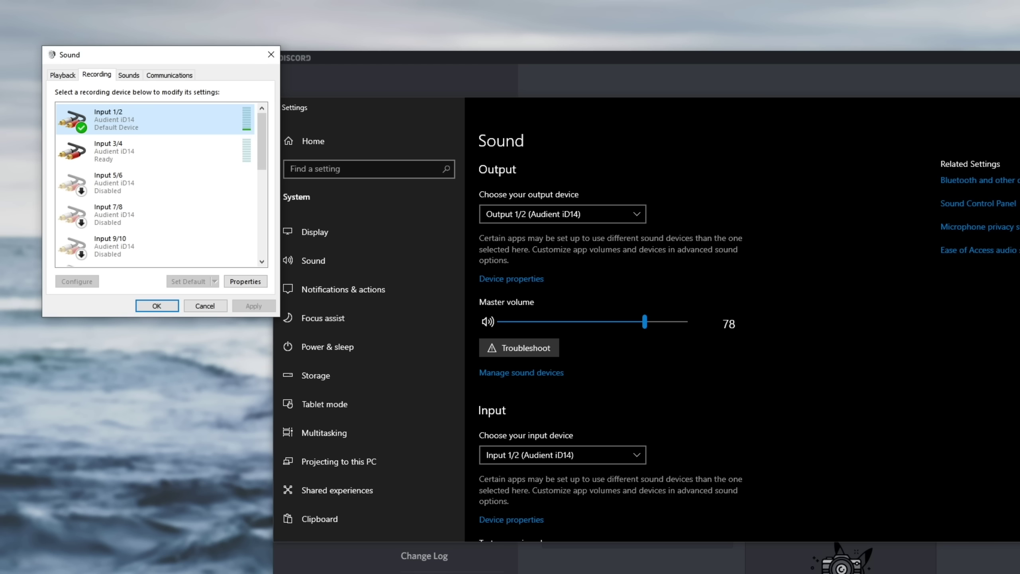
left_click(879, 169)
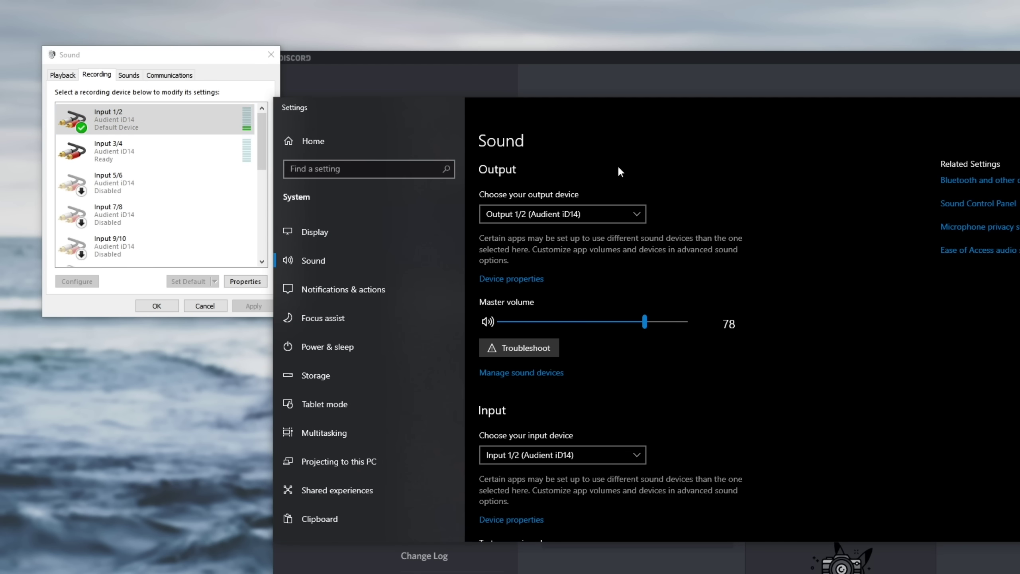
scroll(663, 308, "down", 3)
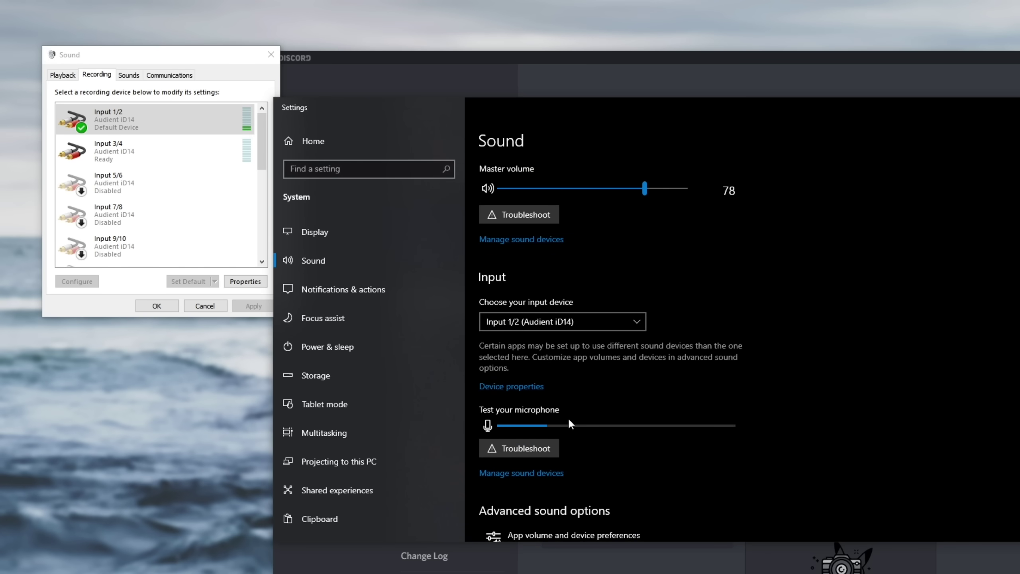
left_click(528, 447)
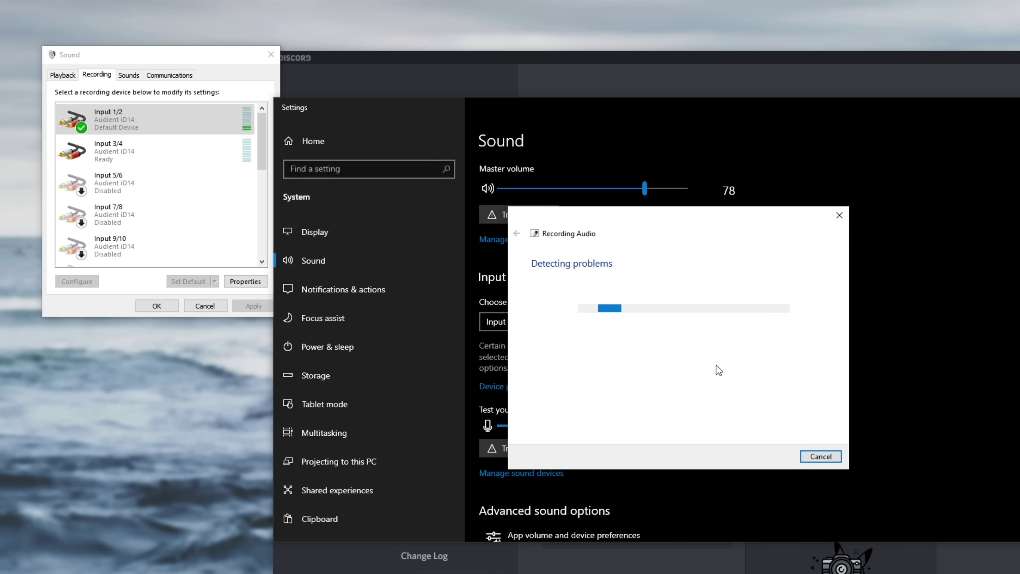
left_click(820, 456)
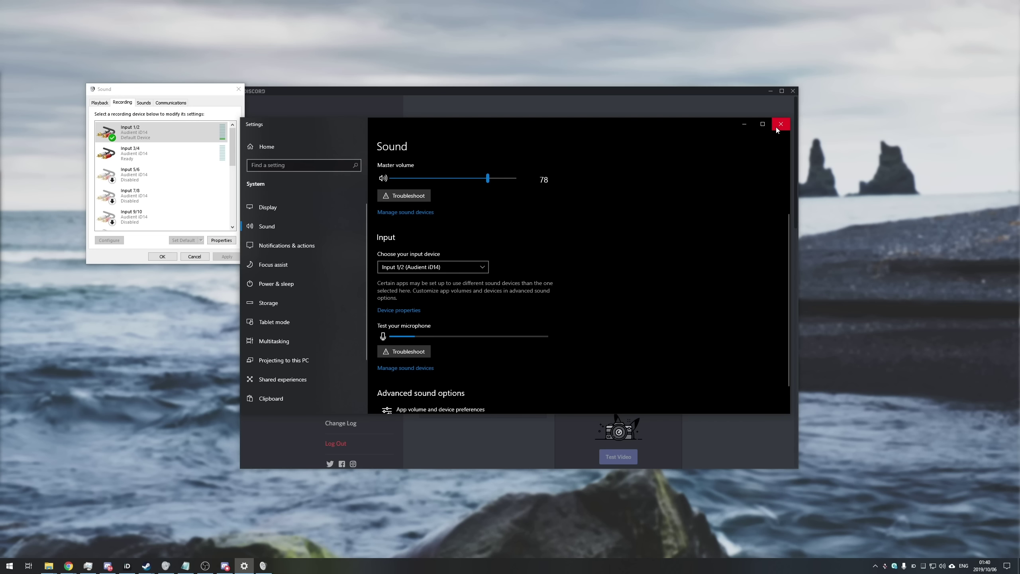
Close the Windows Settings and Sound windows, and leave Discord's user settings with its window minimized
left_click(780, 124)
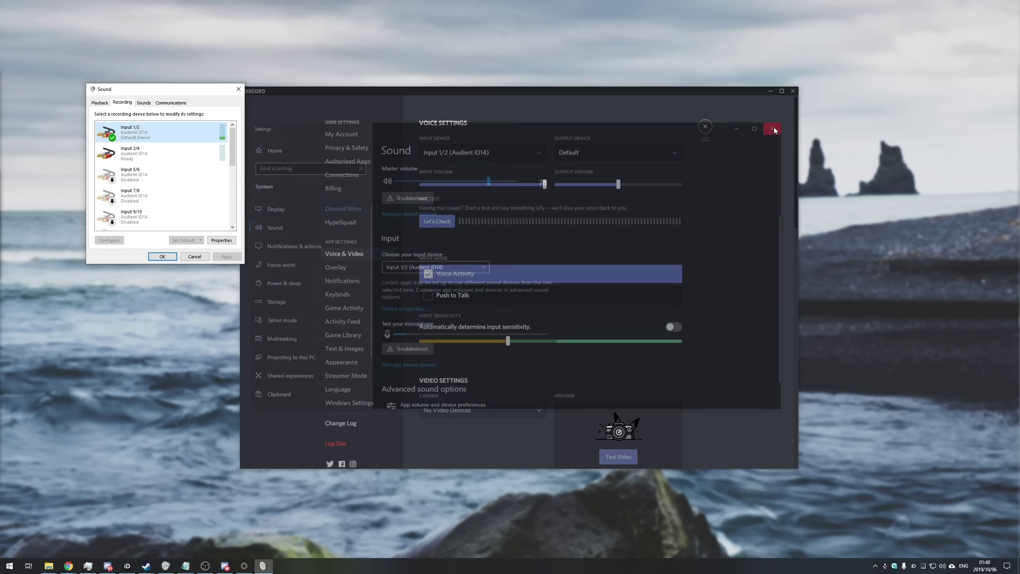
left_click(239, 89)
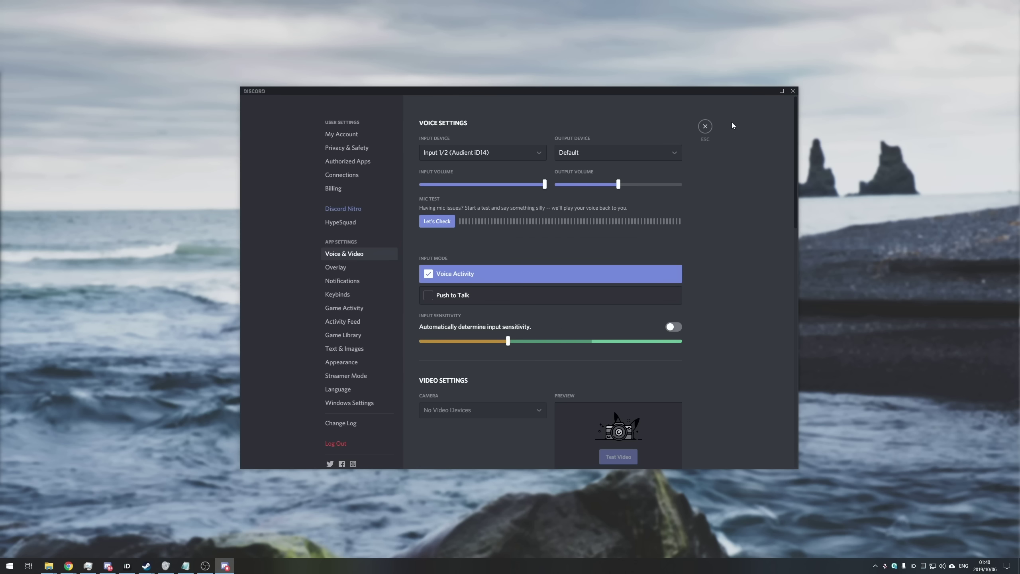
left_click(705, 126)
left_click(770, 92)
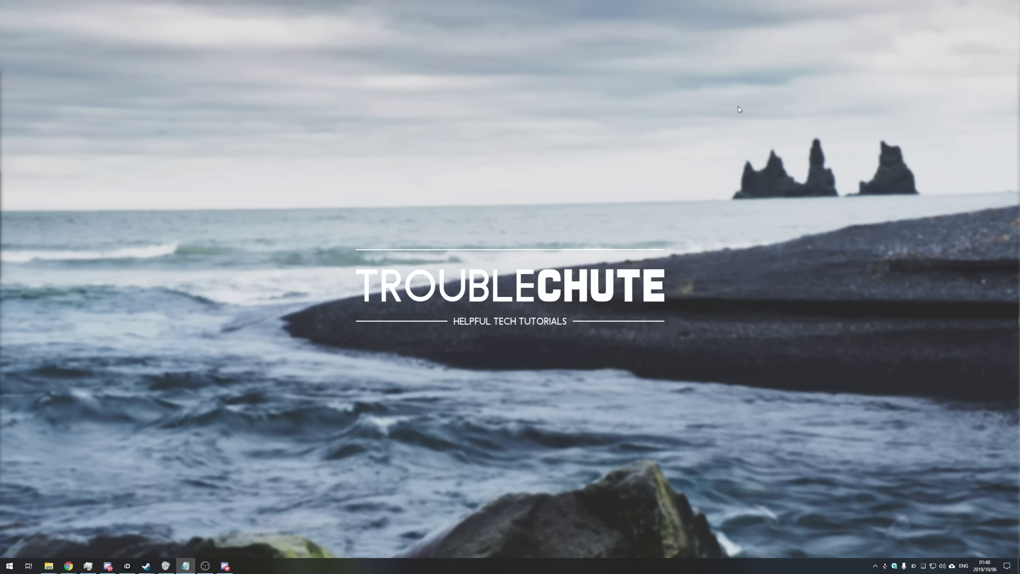